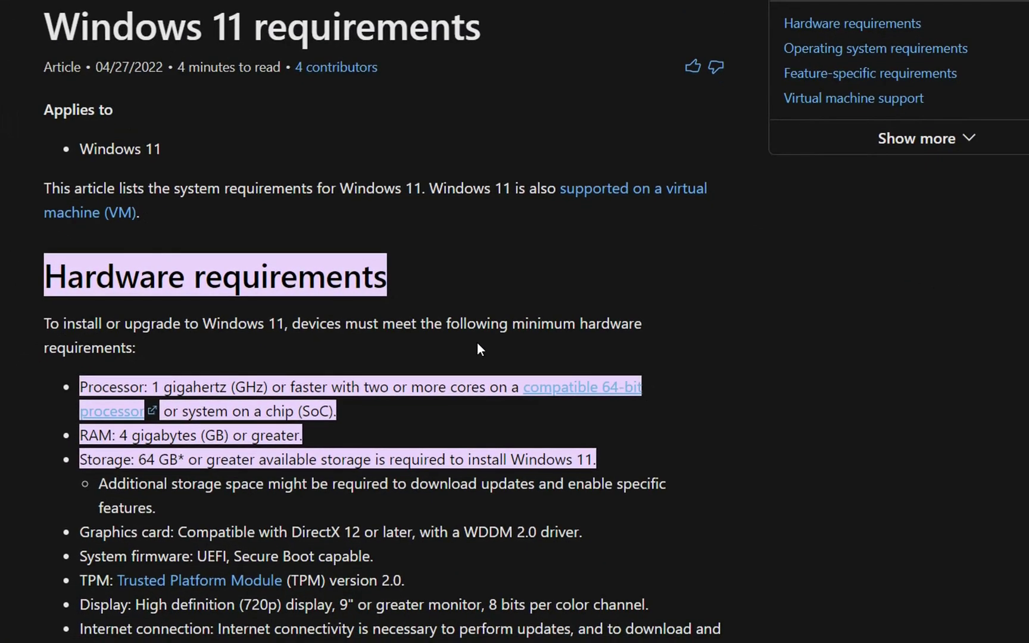
Step: Highlight the 4 GB RAM and 64 GB* storage values in the hardware requirements list
scroll(477, 348, down, 3)
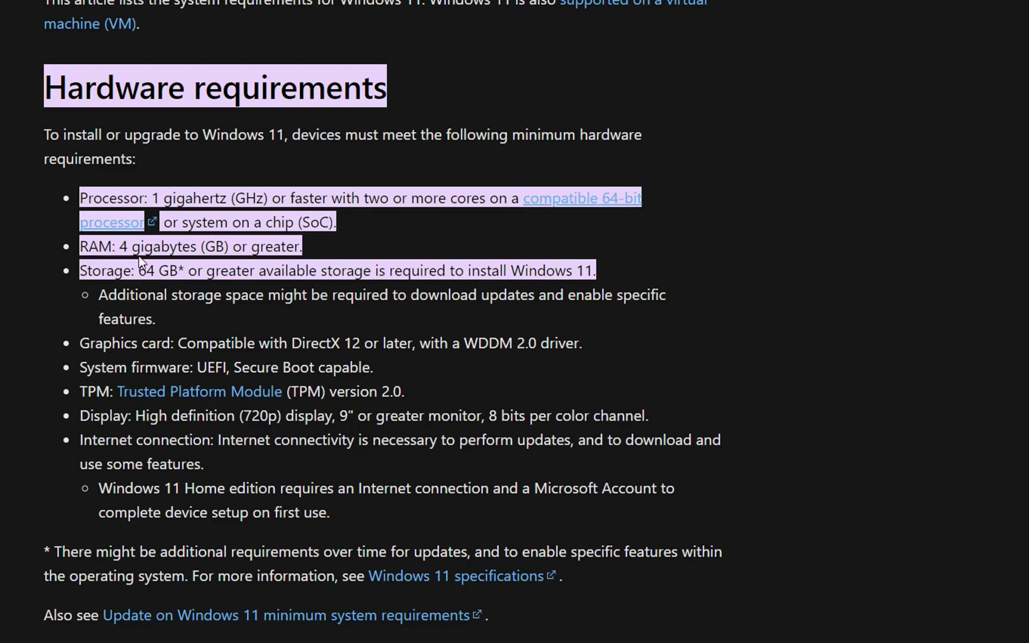
drag(123, 245, 312, 249)
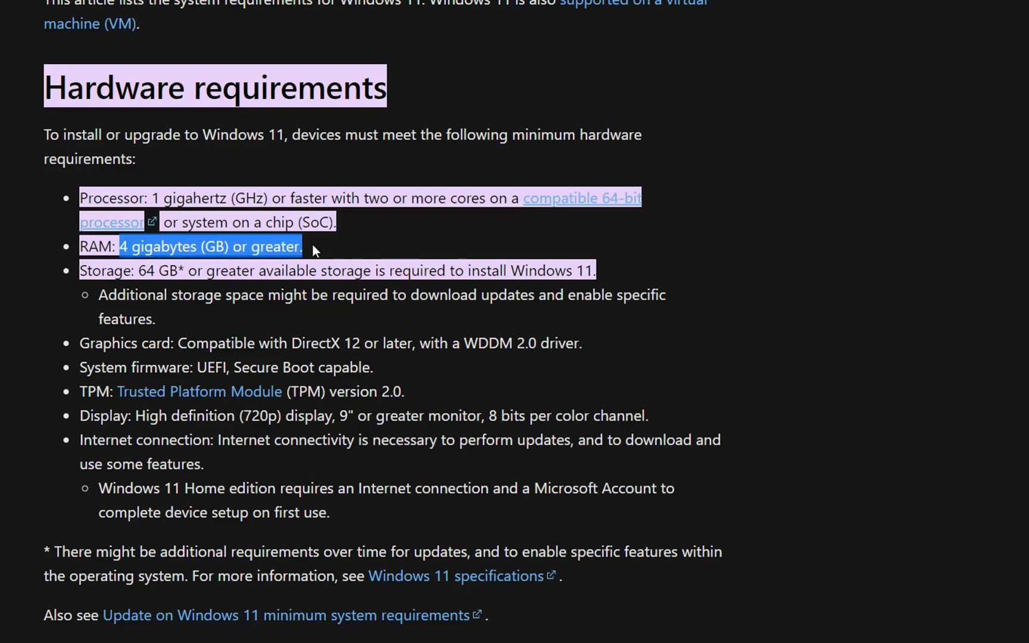
drag(140, 268, 185, 264)
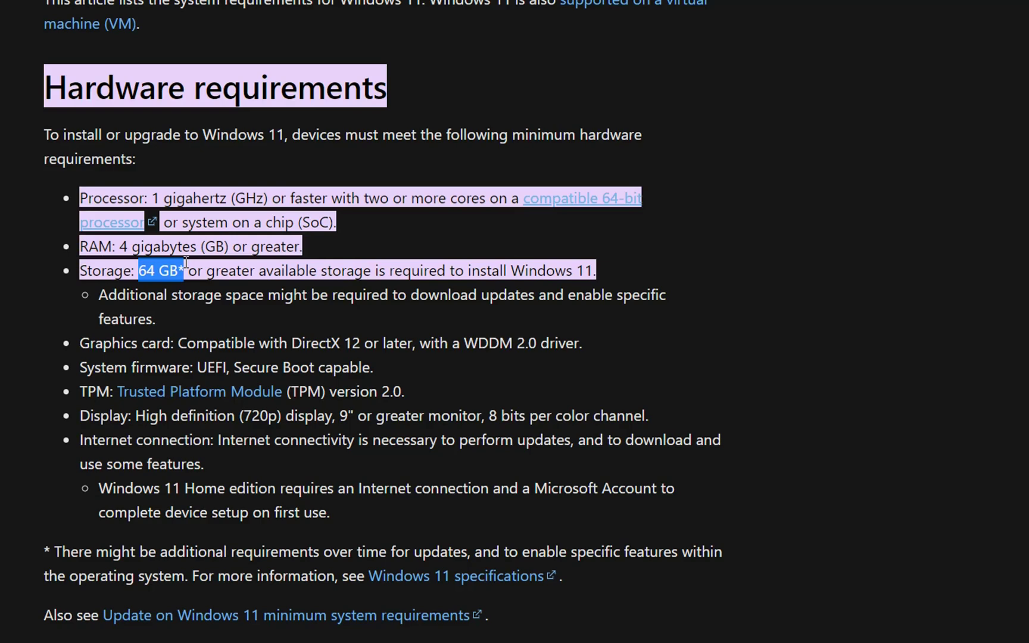
Step: Re-highlight the 4 GB RAM requirement, then bring up Windows search
scroll(387, 312, down, 3)
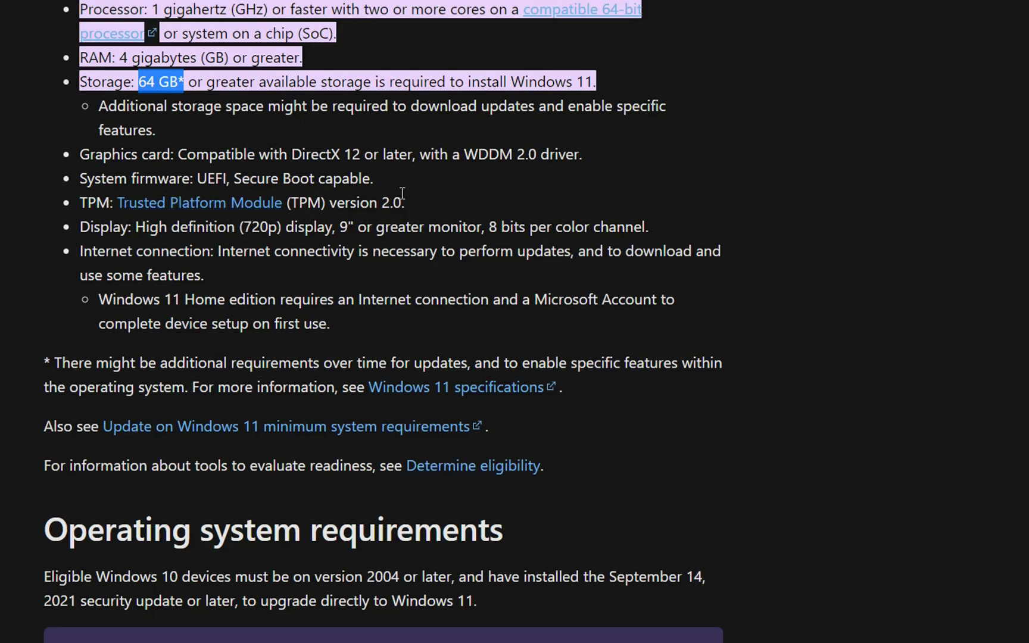
scroll(283, 253, down, 2)
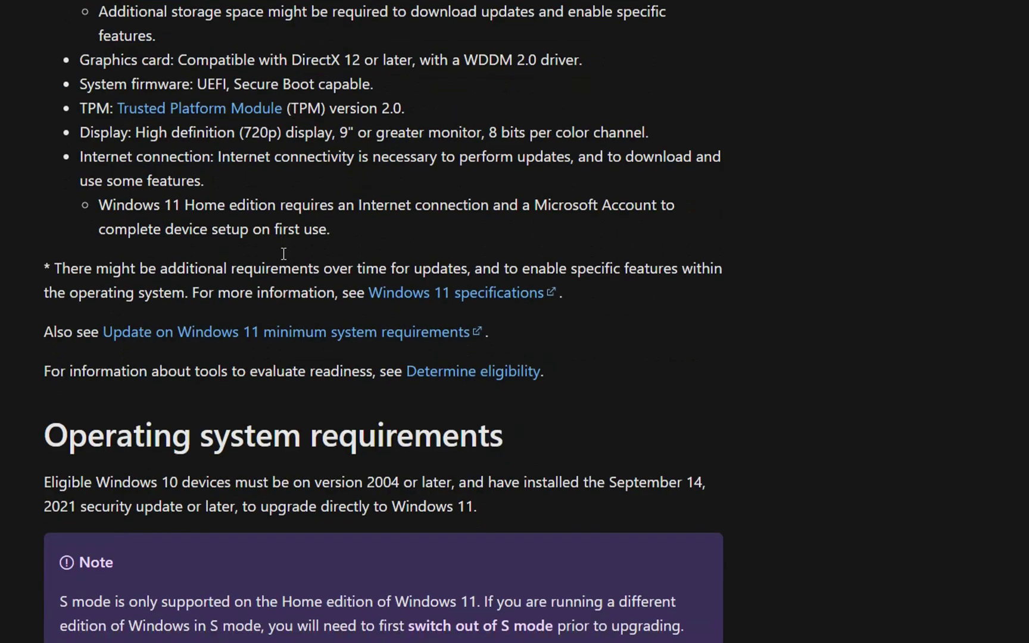
scroll(277, 250, up, 3)
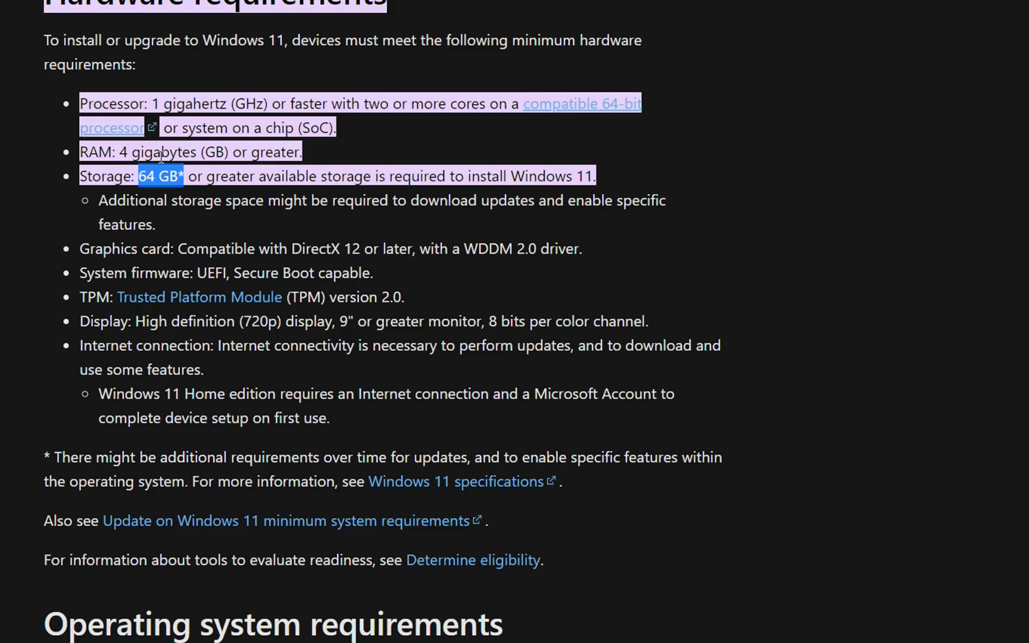
drag(121, 150, 302, 151)
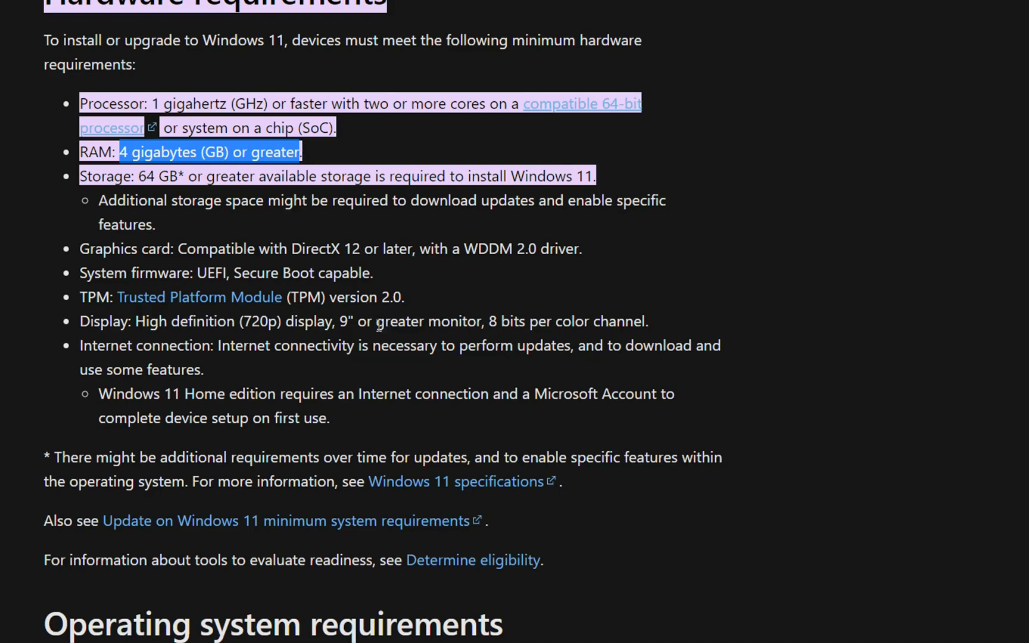
mouse_move(642, 642)
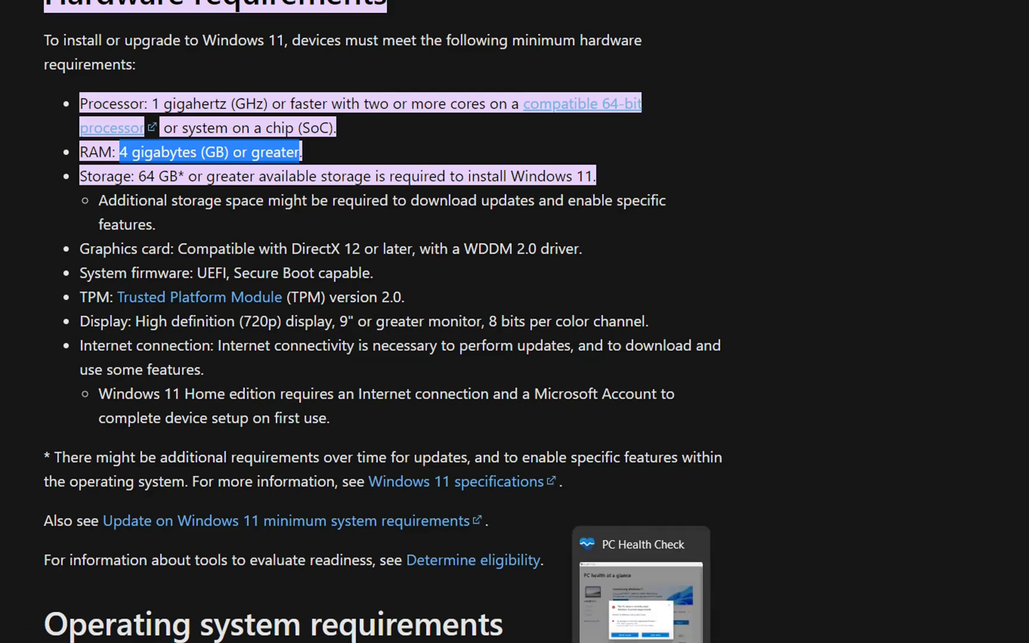
key(super+s)
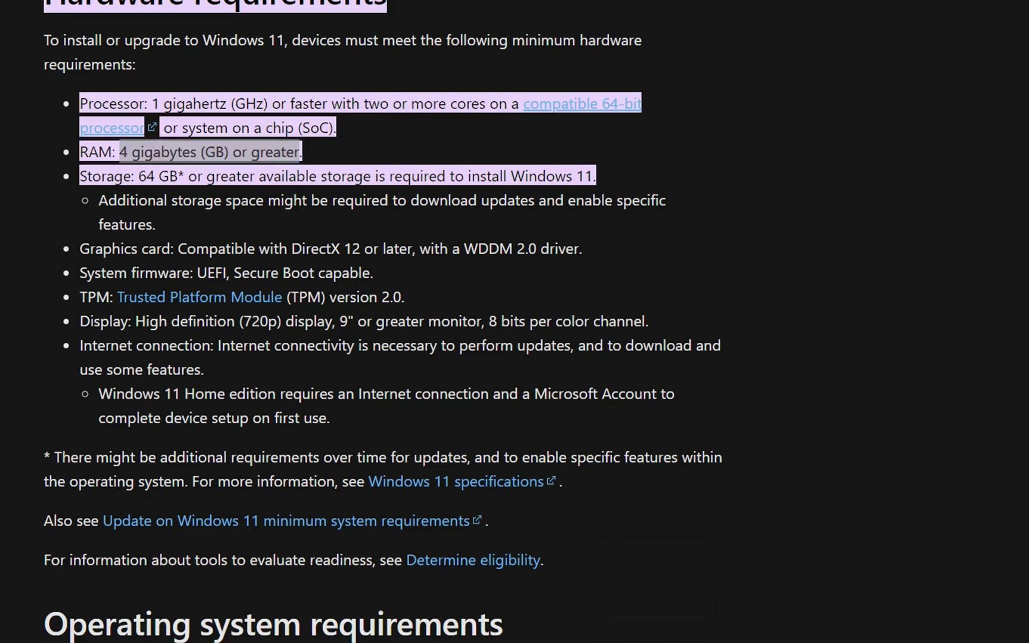
Step: Launch Task Manager by searching 'task', maximize it and show the Performance CPU graph
text(task)
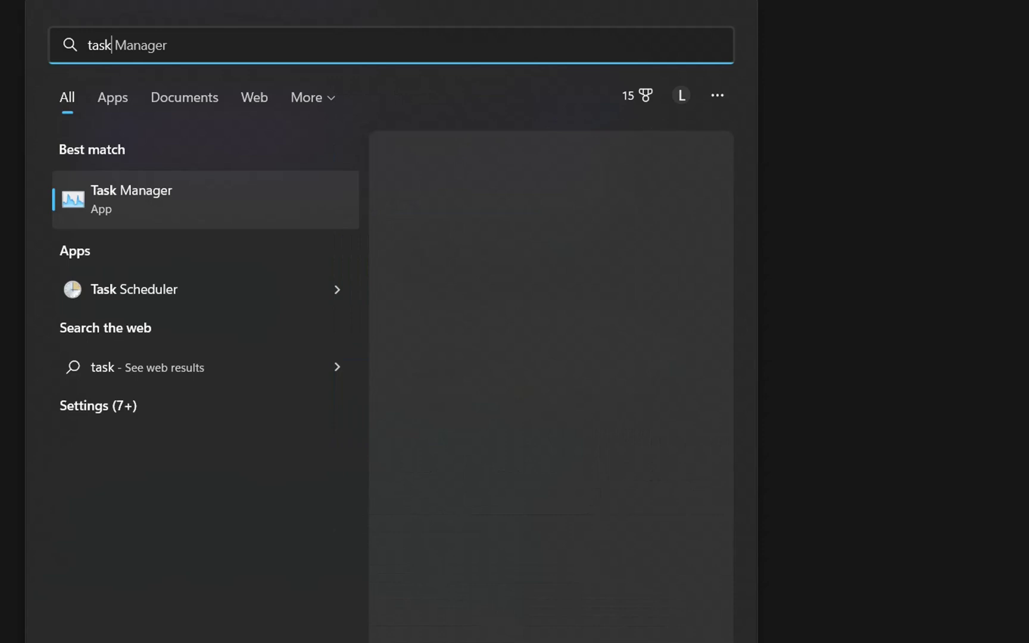
key(Return)
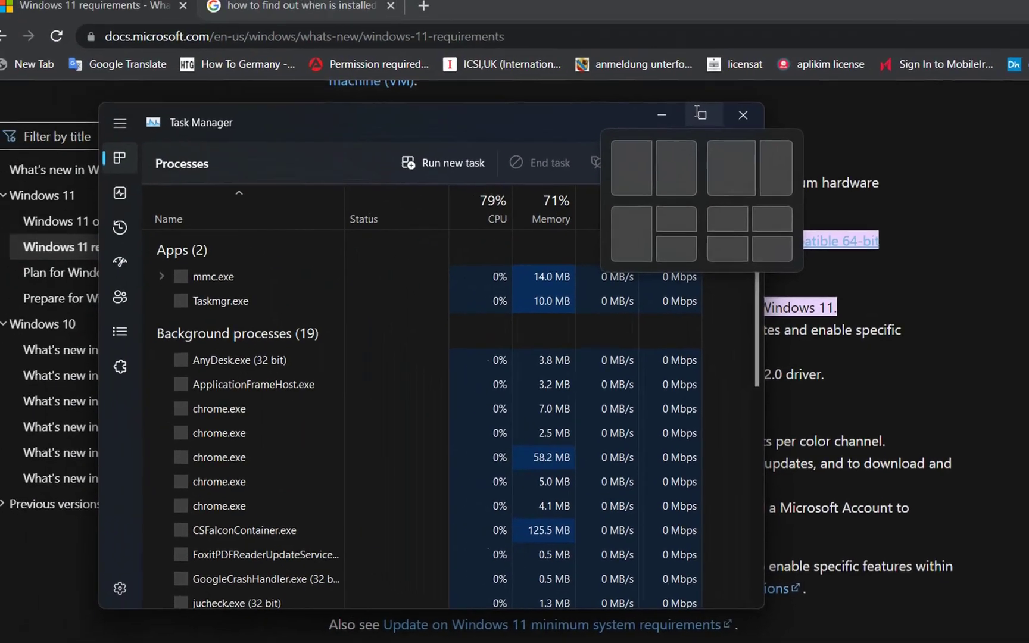
click(448, 0)
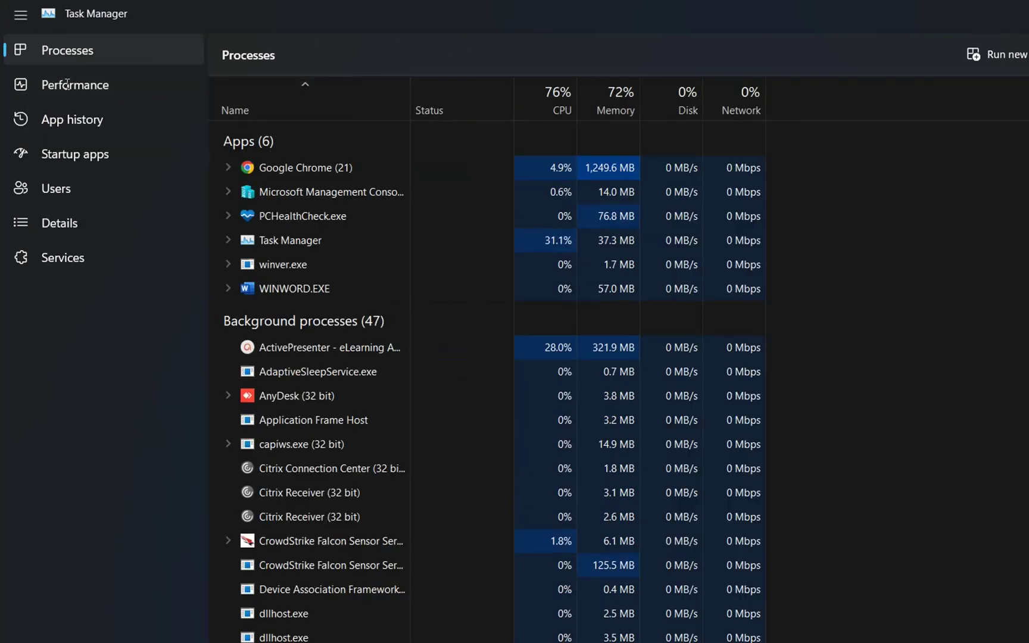
click(128, 90)
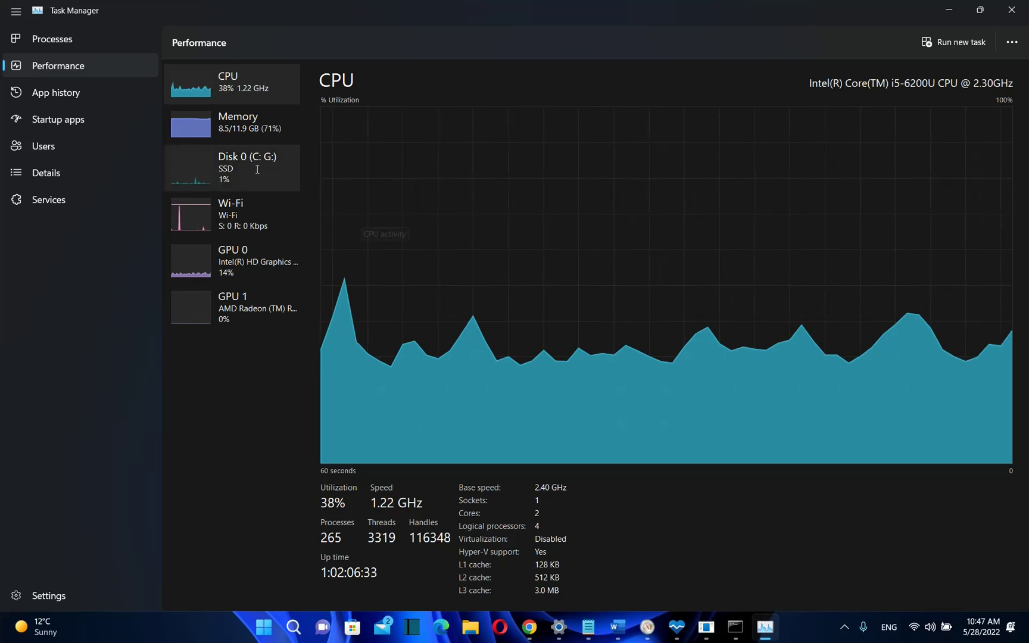
click(566, 628)
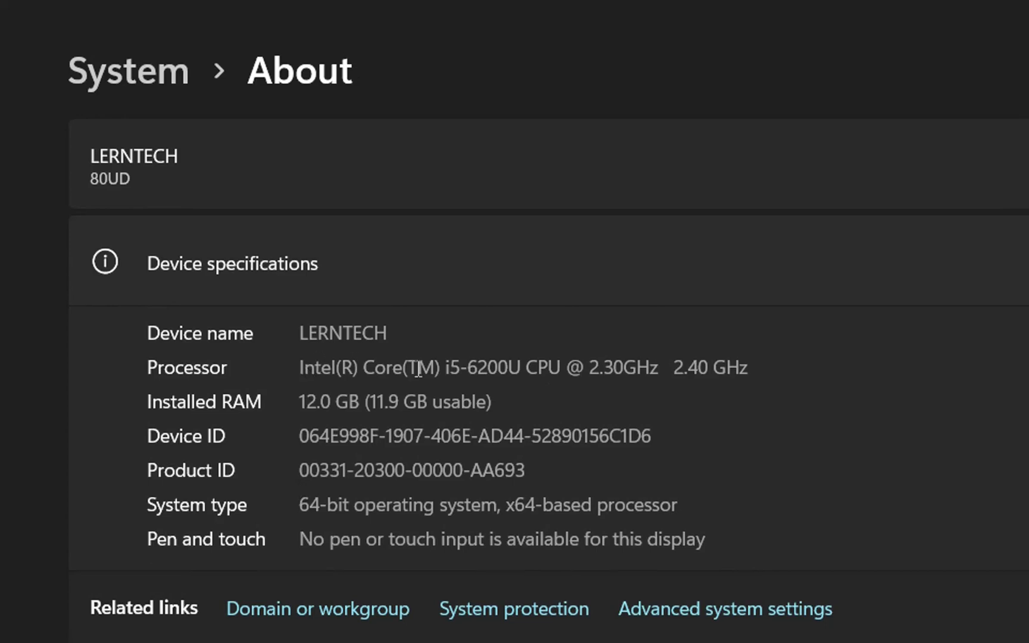
drag(758, 367, 265, 346)
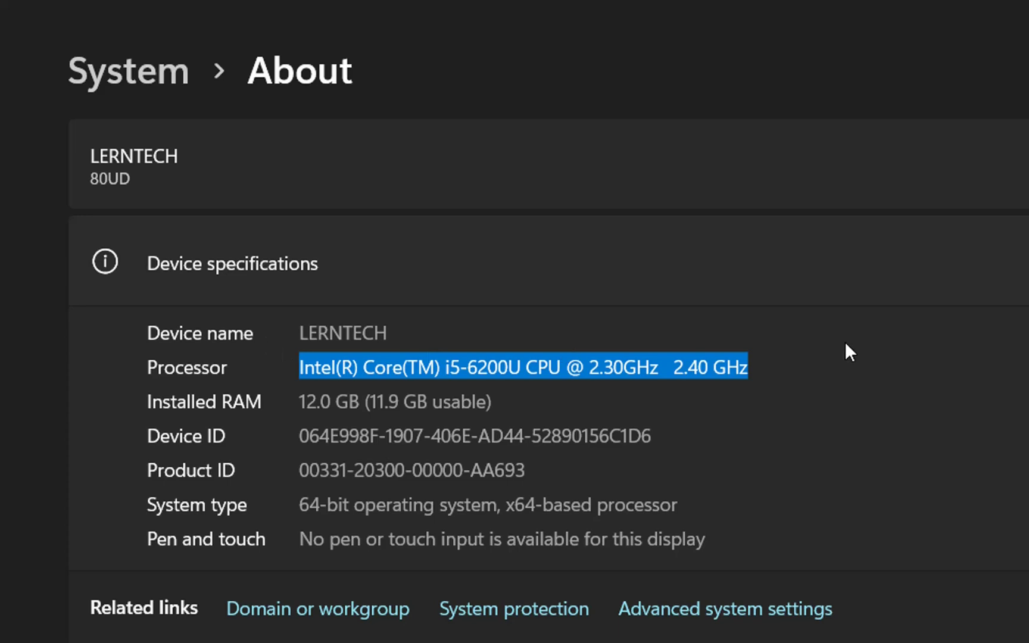
click(765, 372)
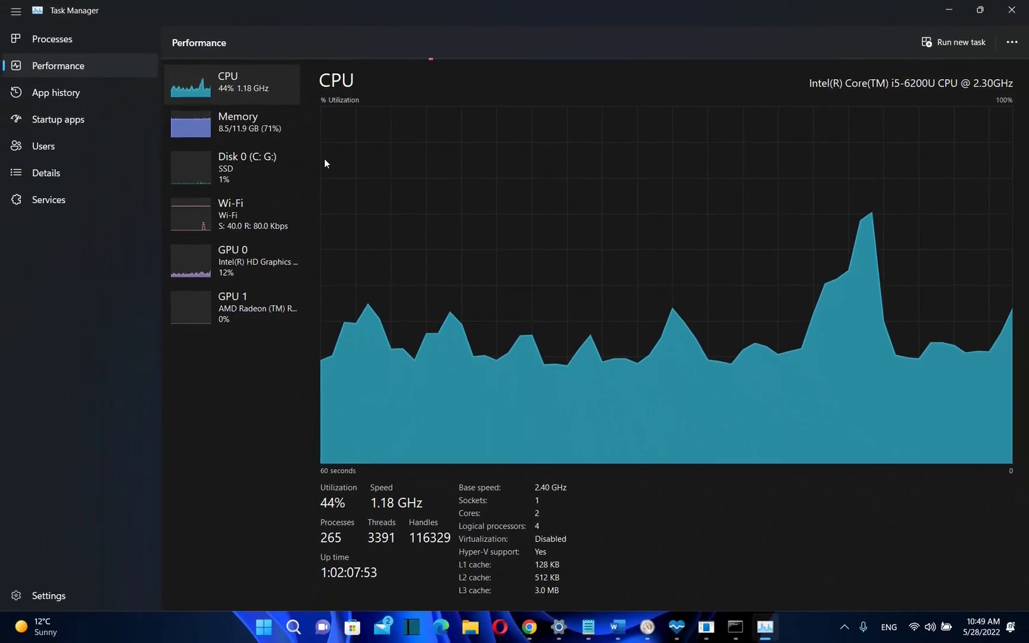
Step: View GPU 0 (Intel HD Graphics), GPU 1 (AMD Radeon R5 M430), then the Disk 0 Kingston SSD
click(238, 260)
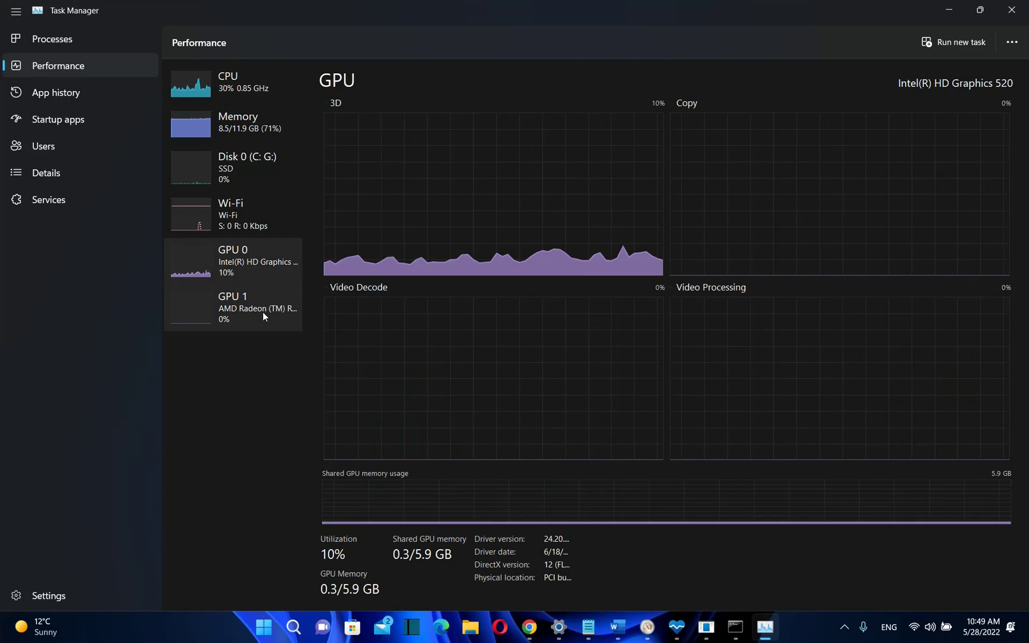
click(262, 315)
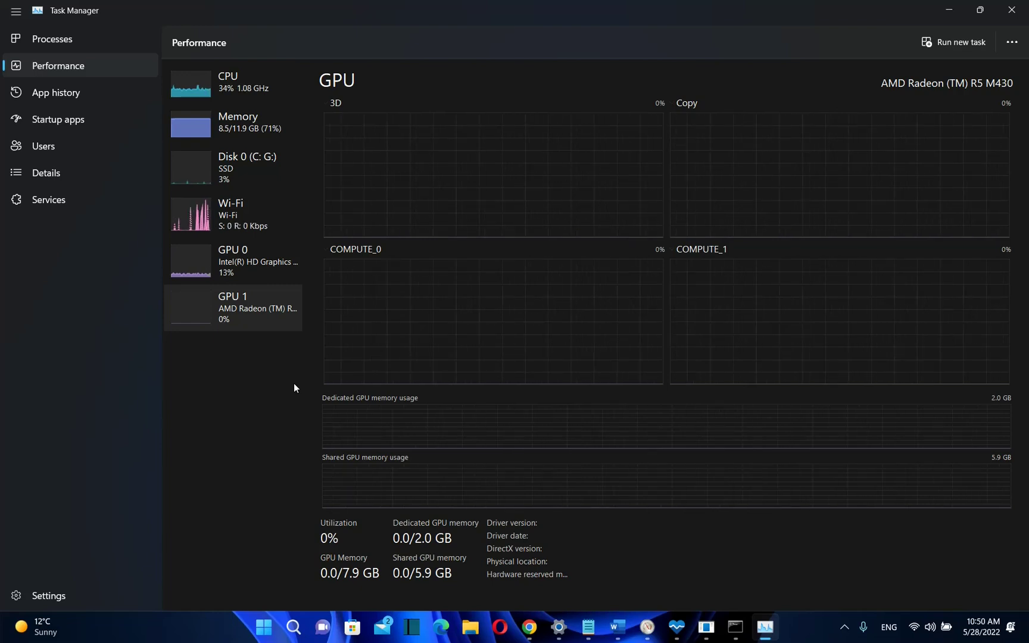
click(247, 167)
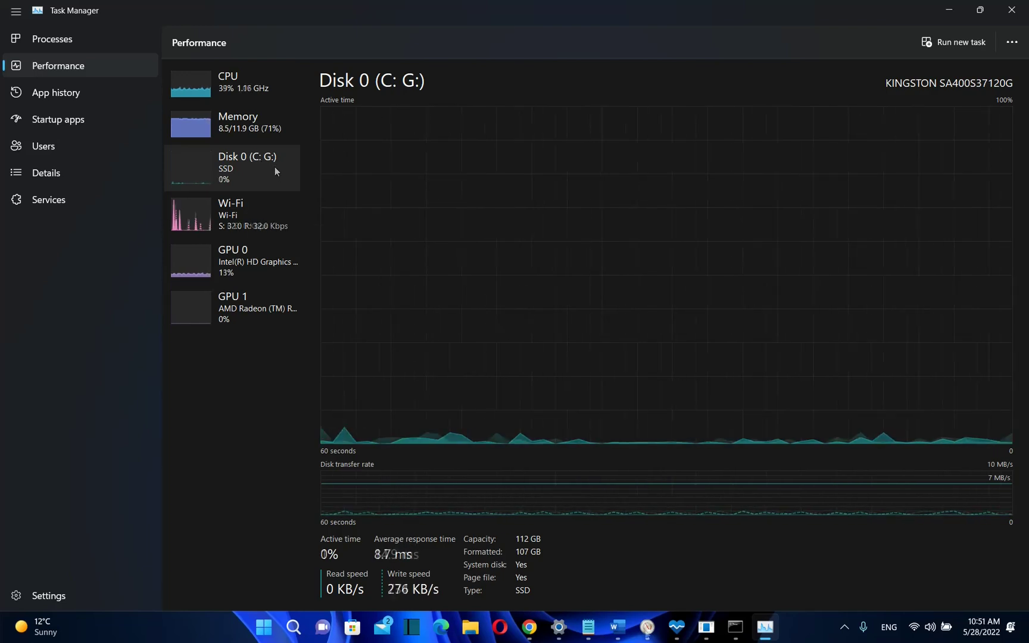
Step: Reposition and maximize Performance Monitor, then open its Add Counters dialog
click(647, 628)
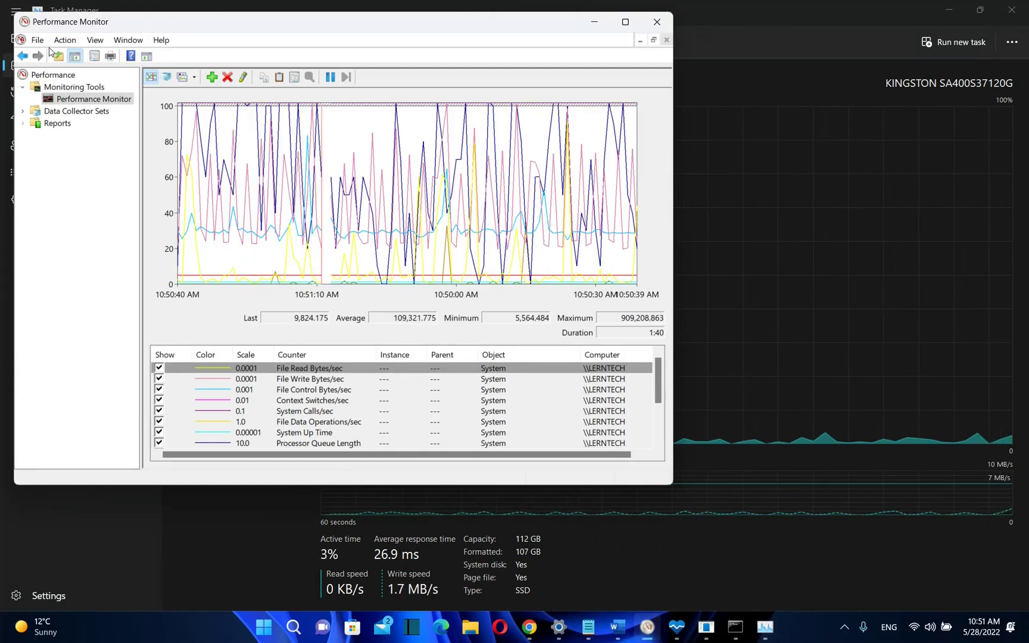
drag(116, 24, 219, 56)
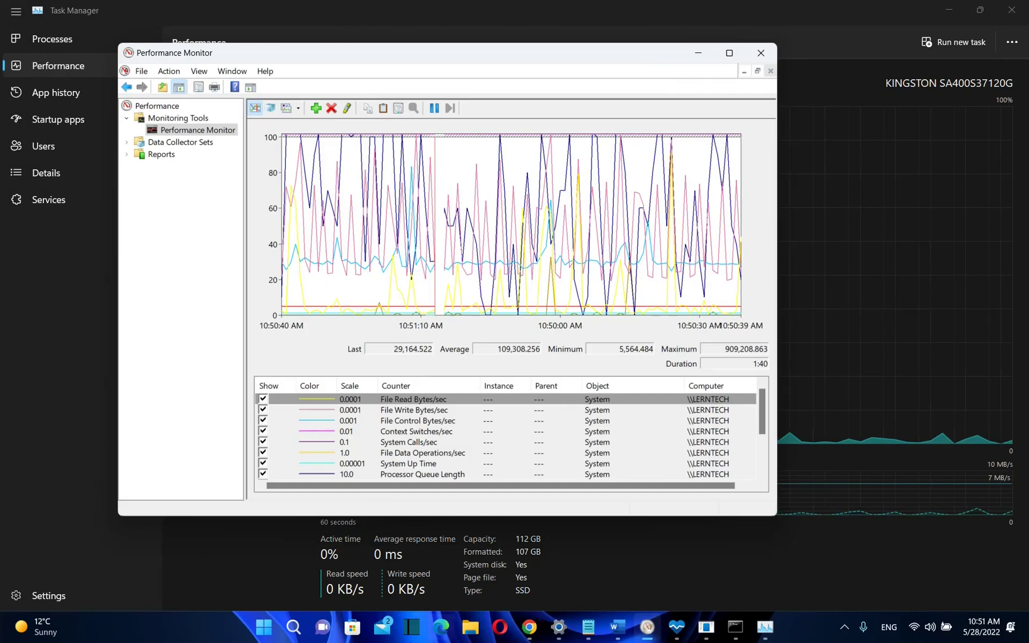
click(297, 635)
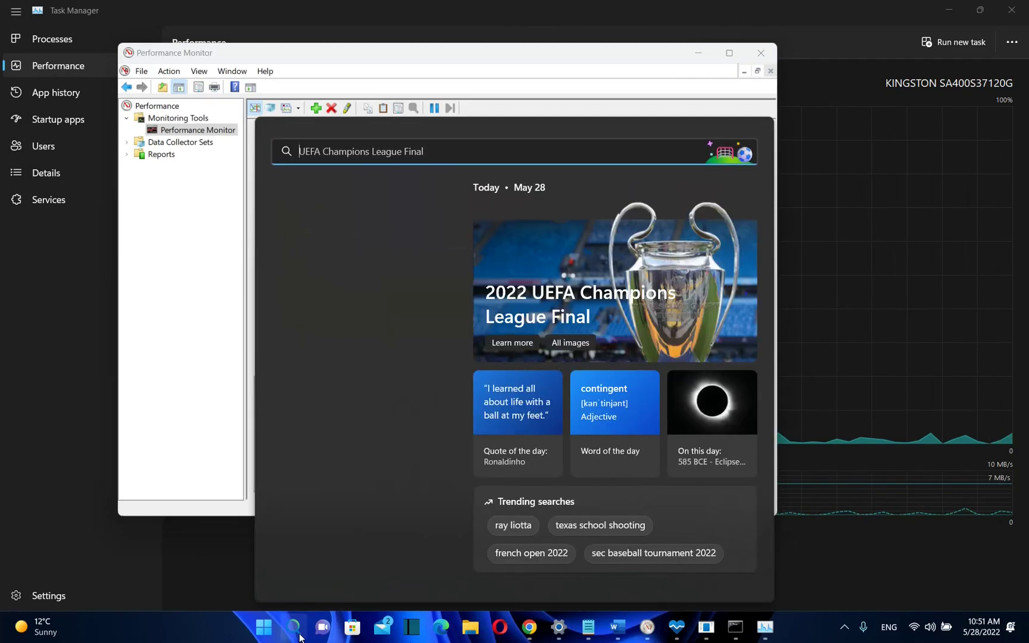
click(297, 635)
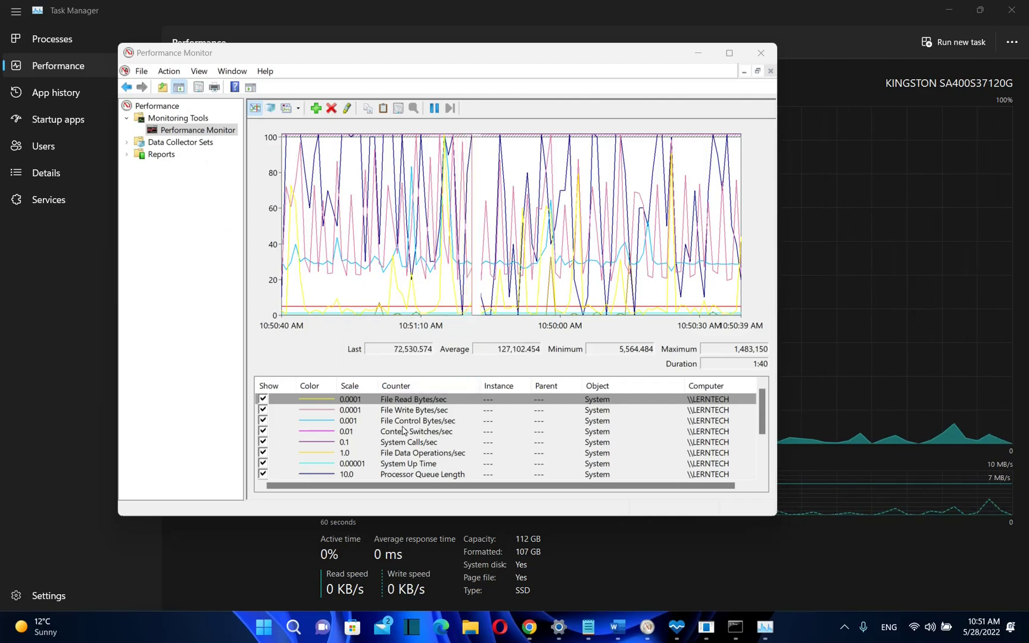
click(730, 53)
click(198, 60)
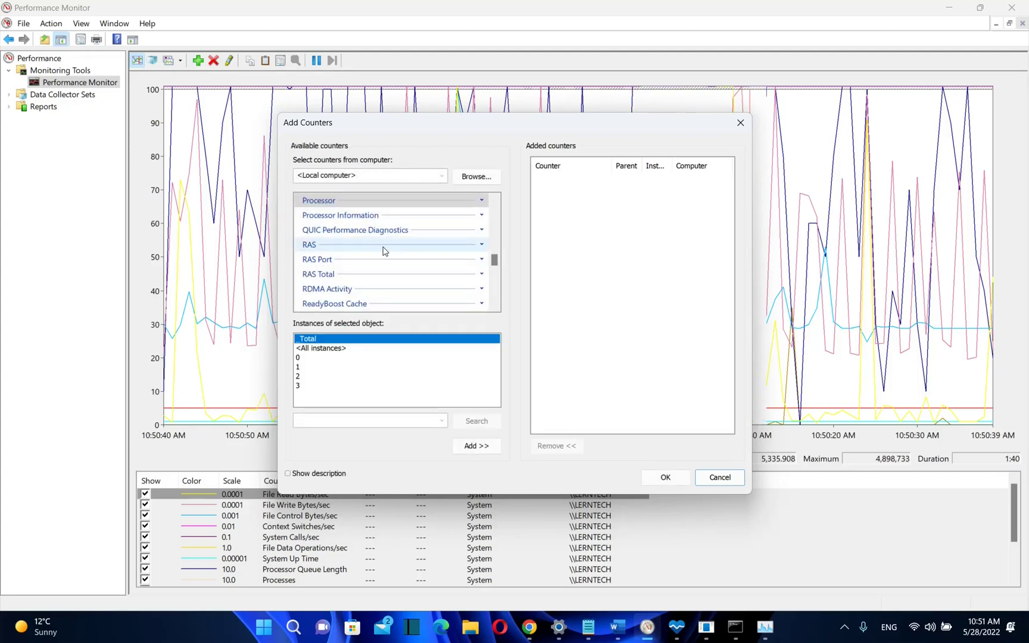
Step: Add Physical Network Interface Card Activity counters for all instances and close the dialog
scroll(390, 295, up, 2)
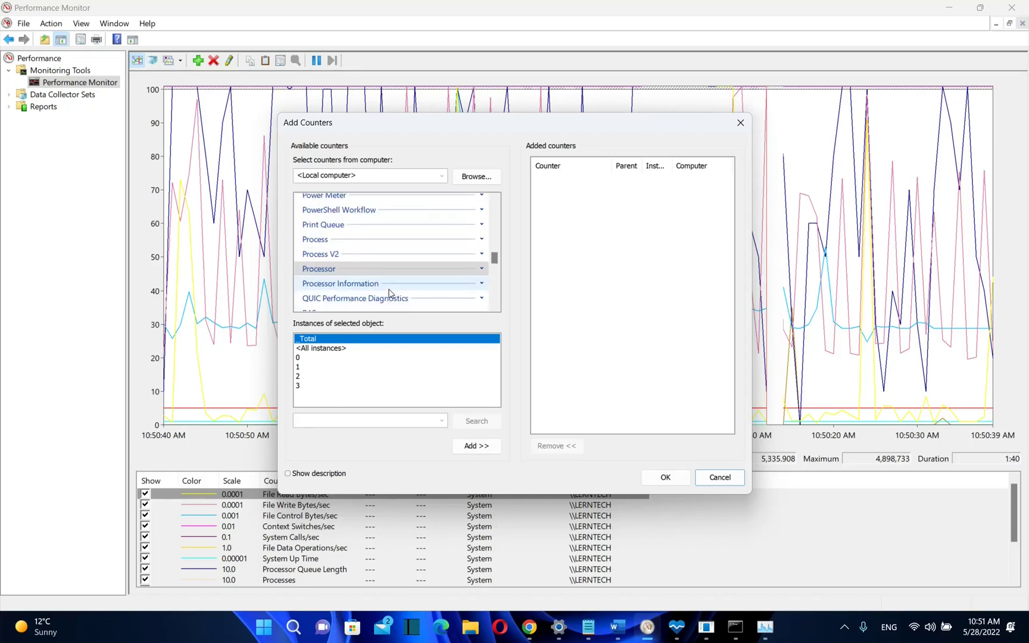
scroll(390, 293, up, 2)
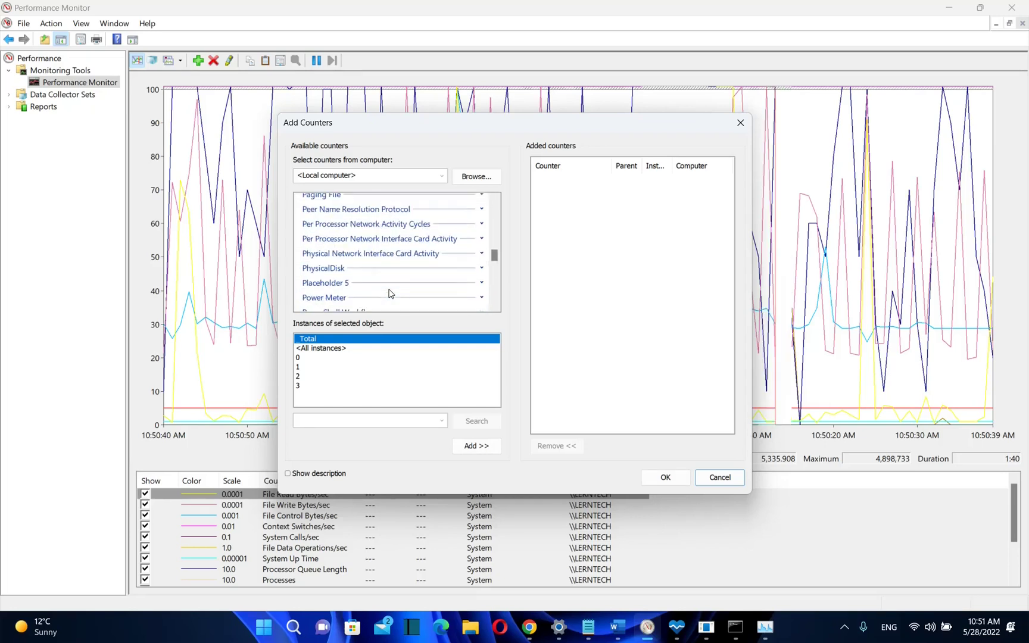
click(364, 260)
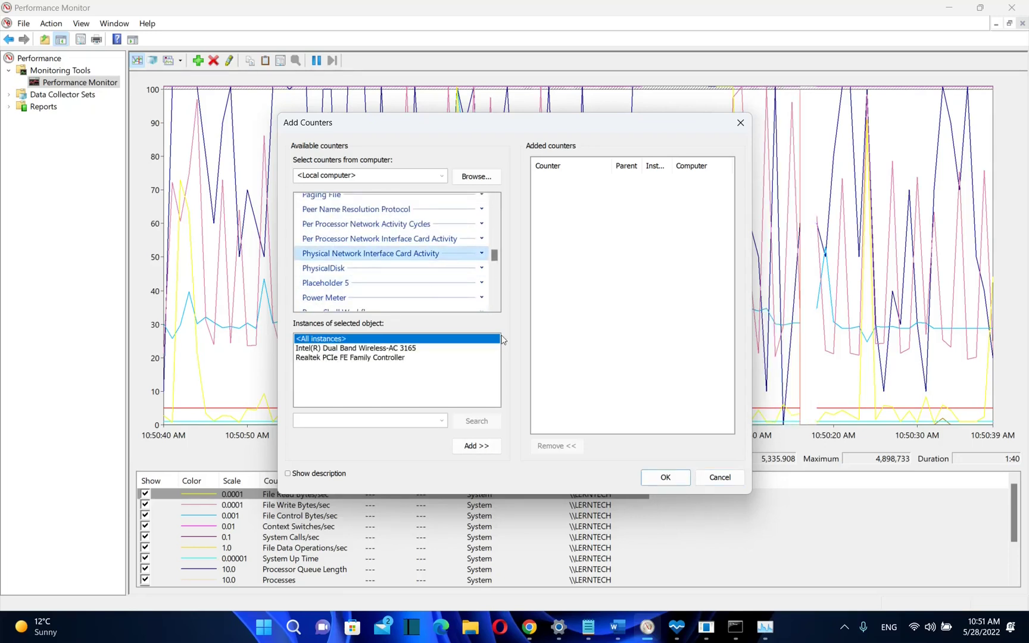
click(477, 448)
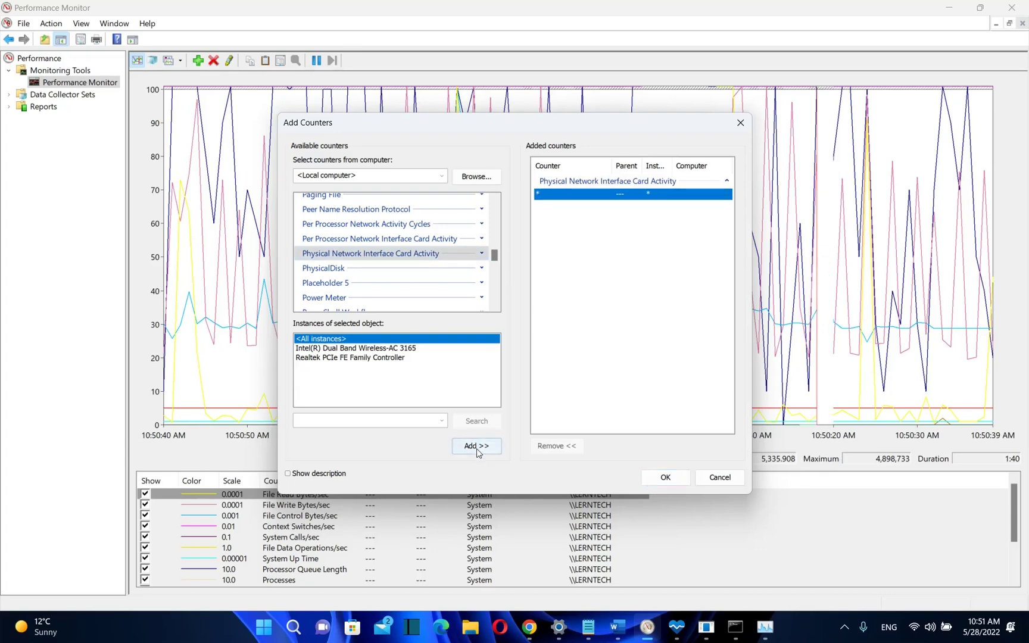
click(665, 478)
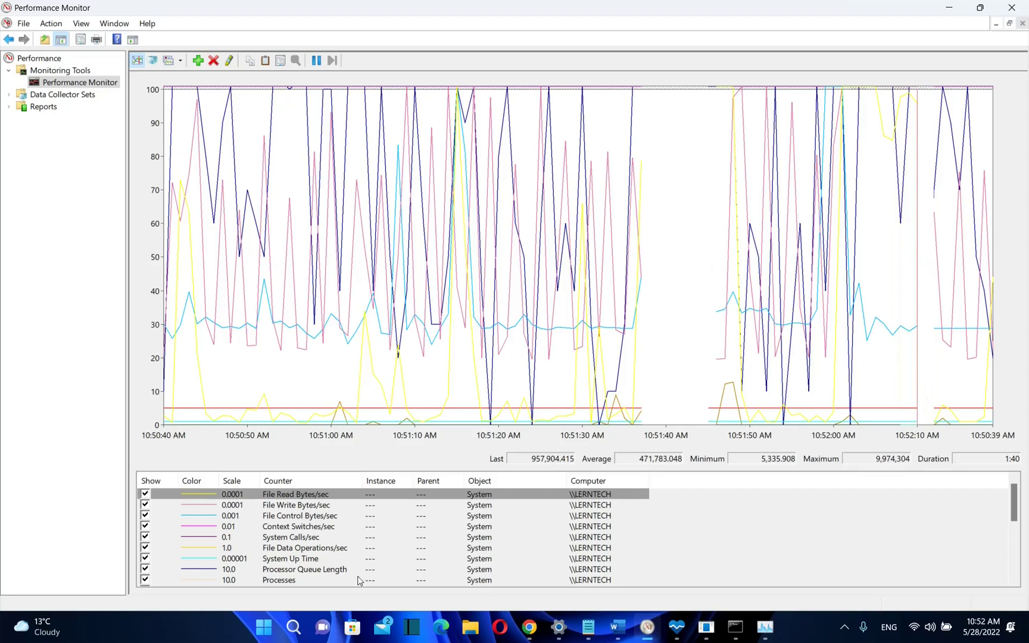
Step: Hide % Registry Quota In Use, Low Power Transitions and other counters, leaving System Up Time
scroll(366, 552, down, 1)
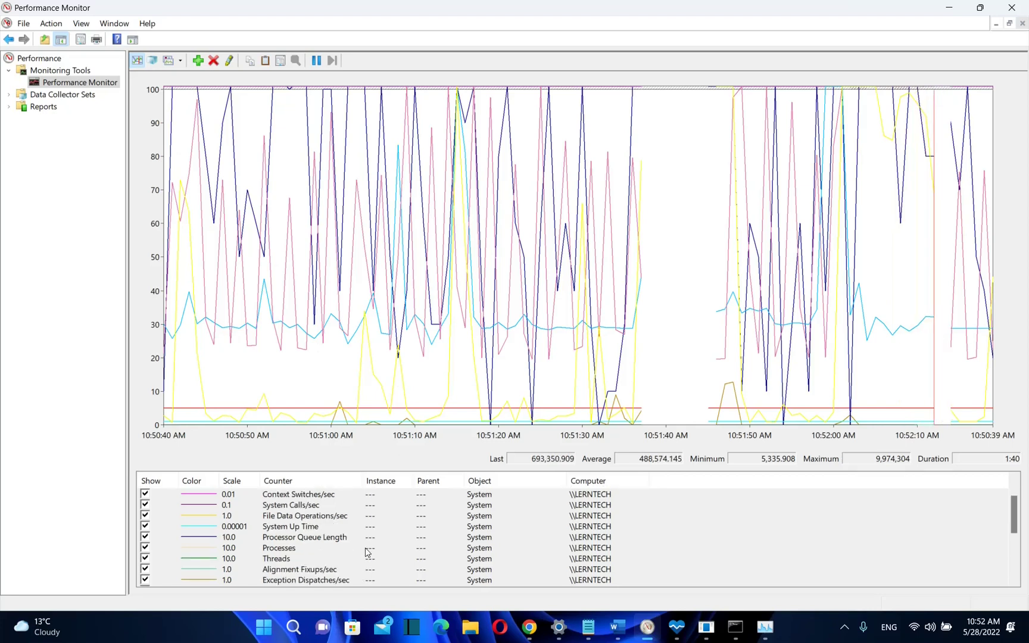
scroll(376, 559, down, 2)
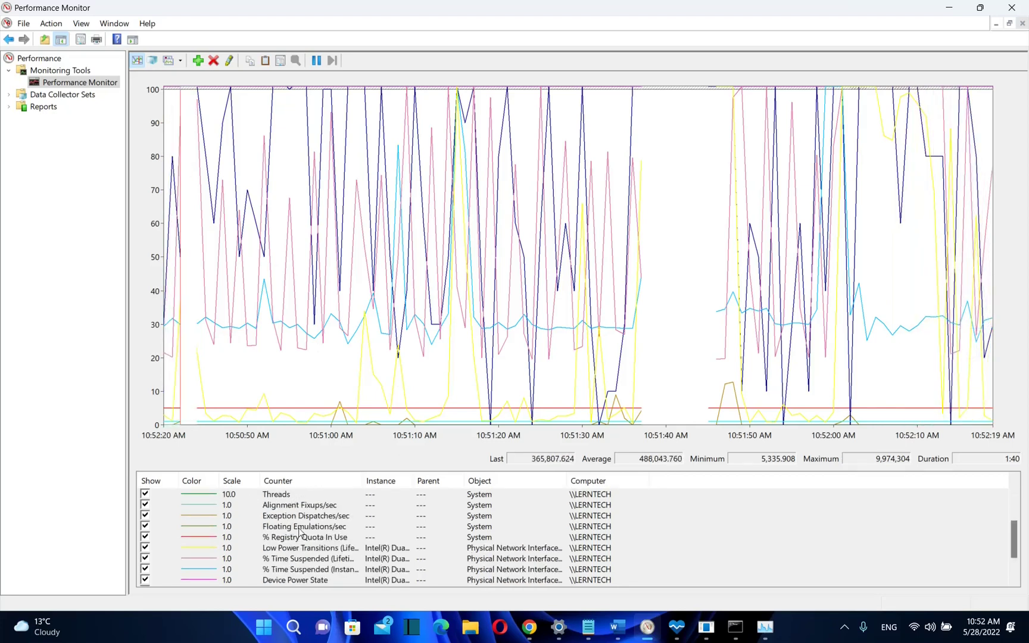
scroll(313, 567, down, 2)
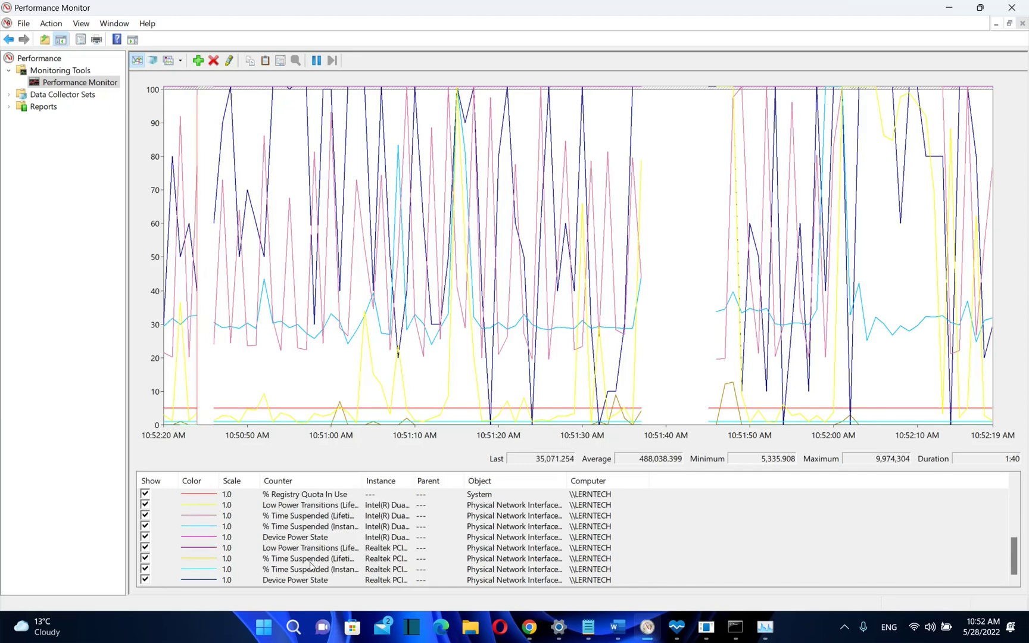
click(145, 494)
click(146, 506)
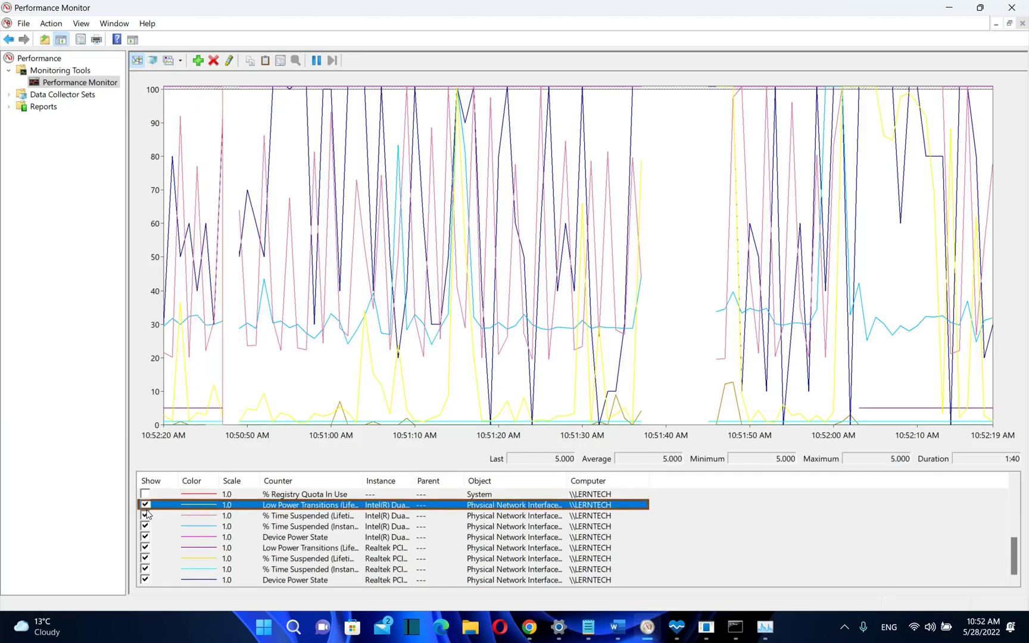
click(145, 516)
scroll(249, 514, up, 5)
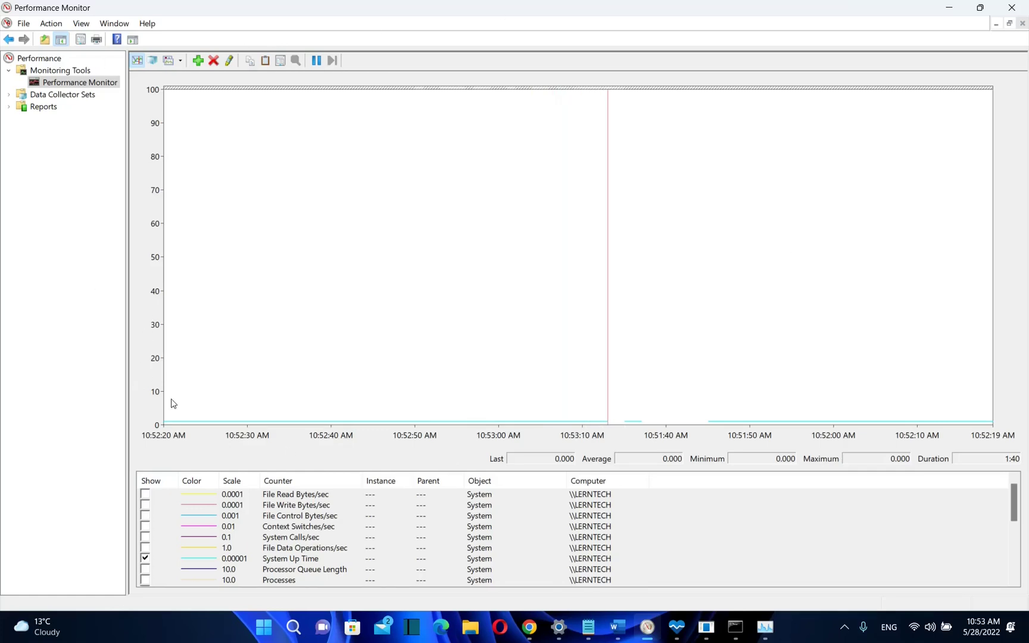
Step: Show the File Read Bytes/sec and File Write Bytes/sec lines again, then switch to Settings
click(145, 494)
click(145, 506)
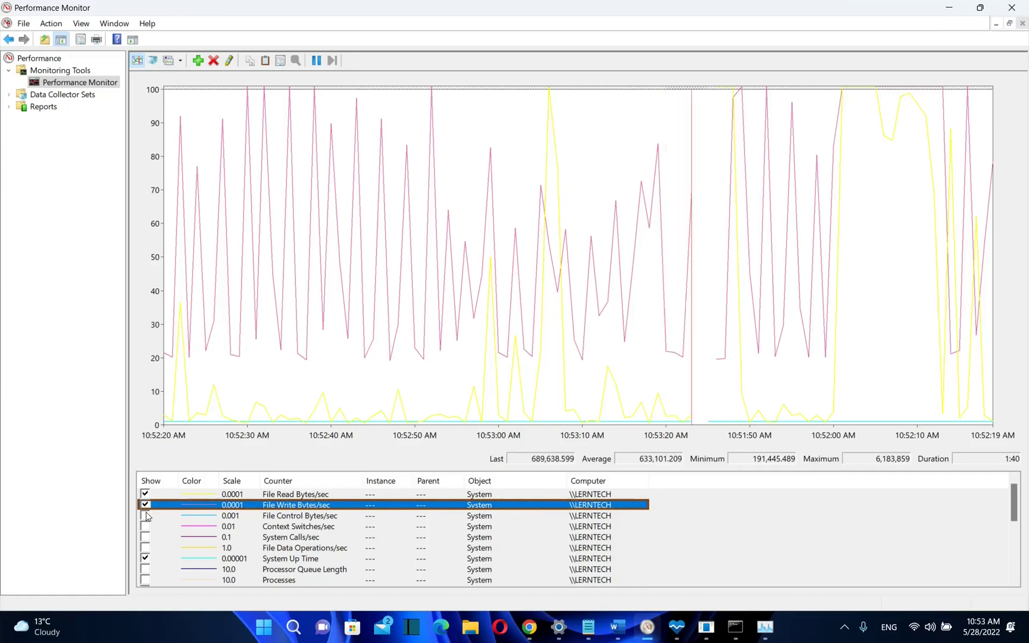
click(555, 633)
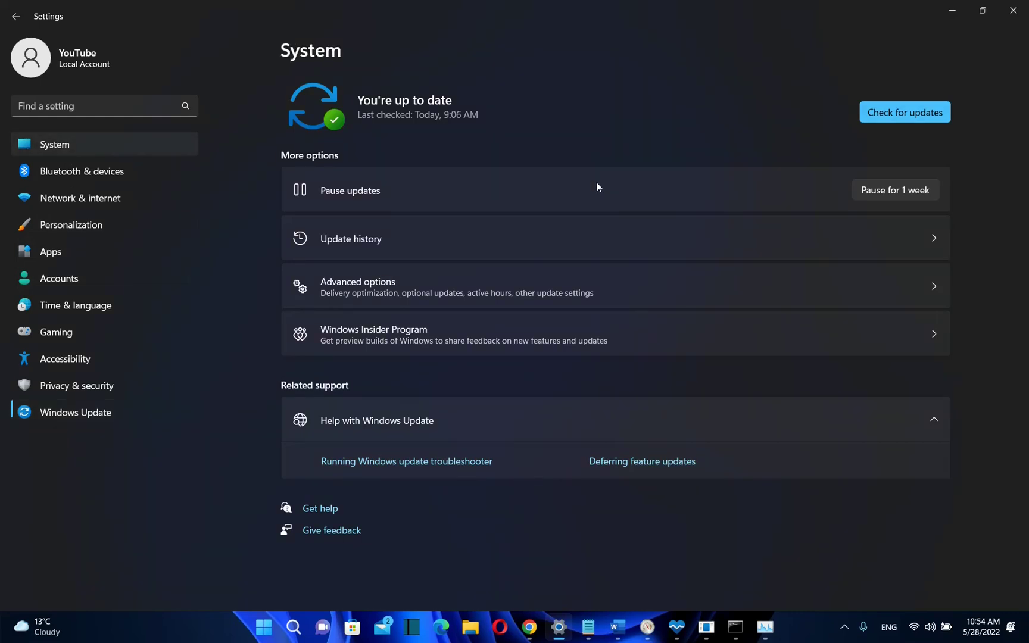
Step: Go to System > About and select the Version 22H2 and OS build 22621.1 values
scroll(543, 312, down, 5)
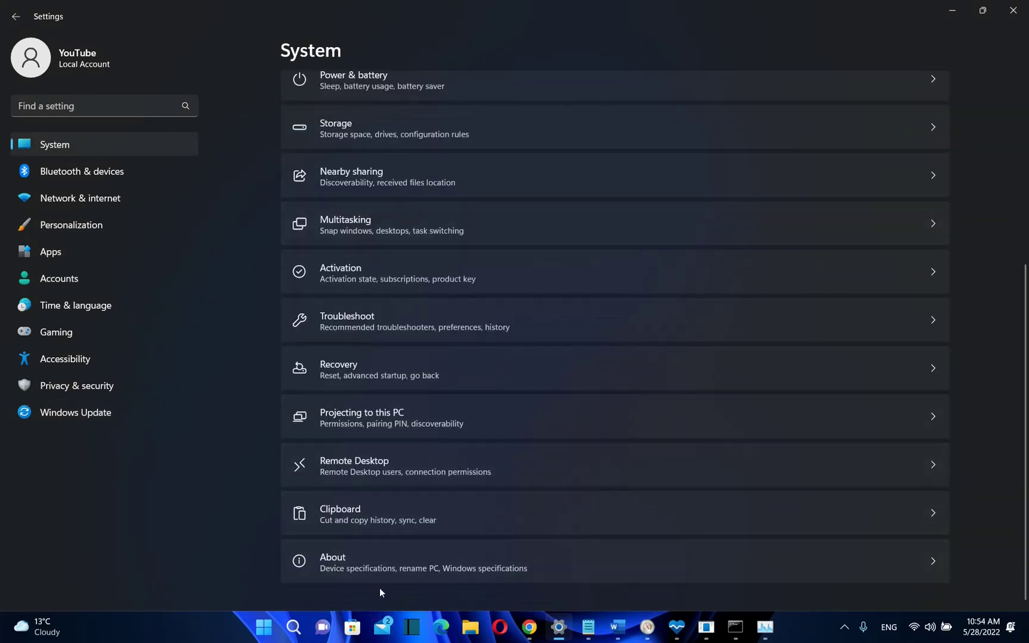
click(378, 571)
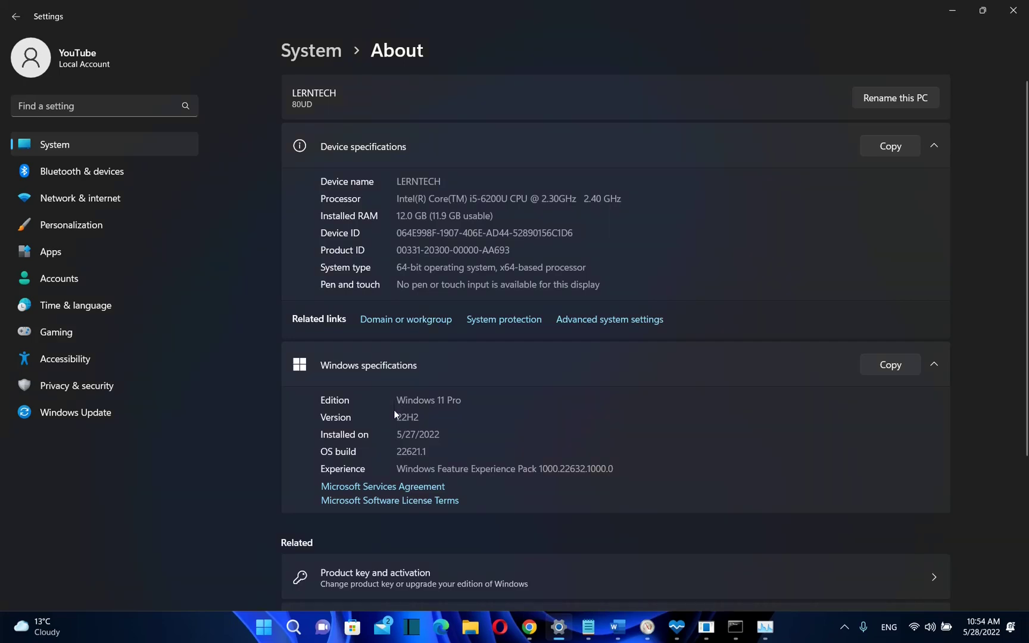
drag(428, 415, 404, 416)
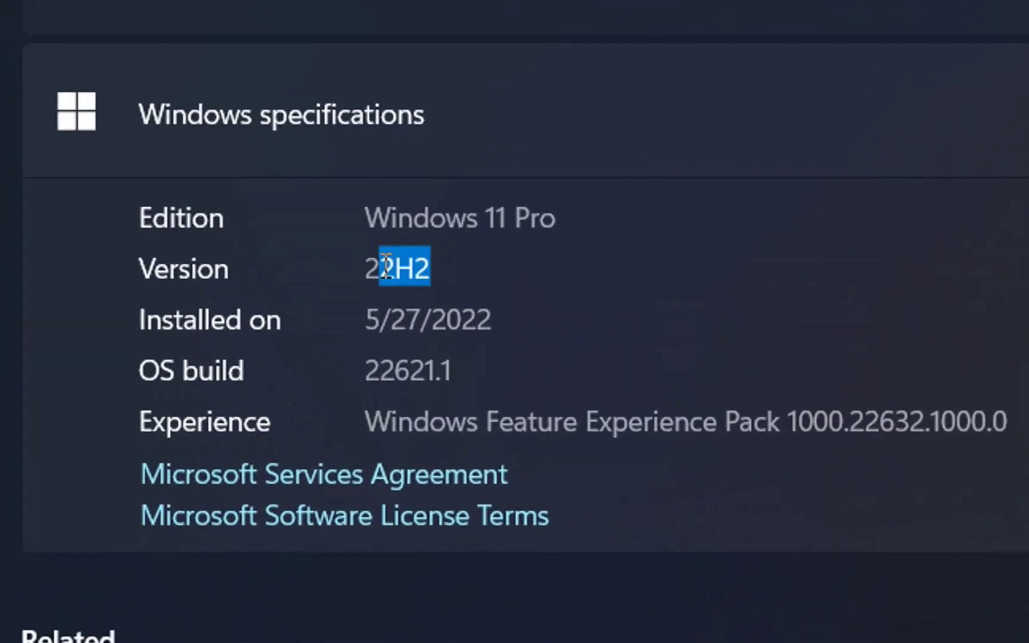
drag(386, 266, 129, 266)
drag(526, 384, 233, 395)
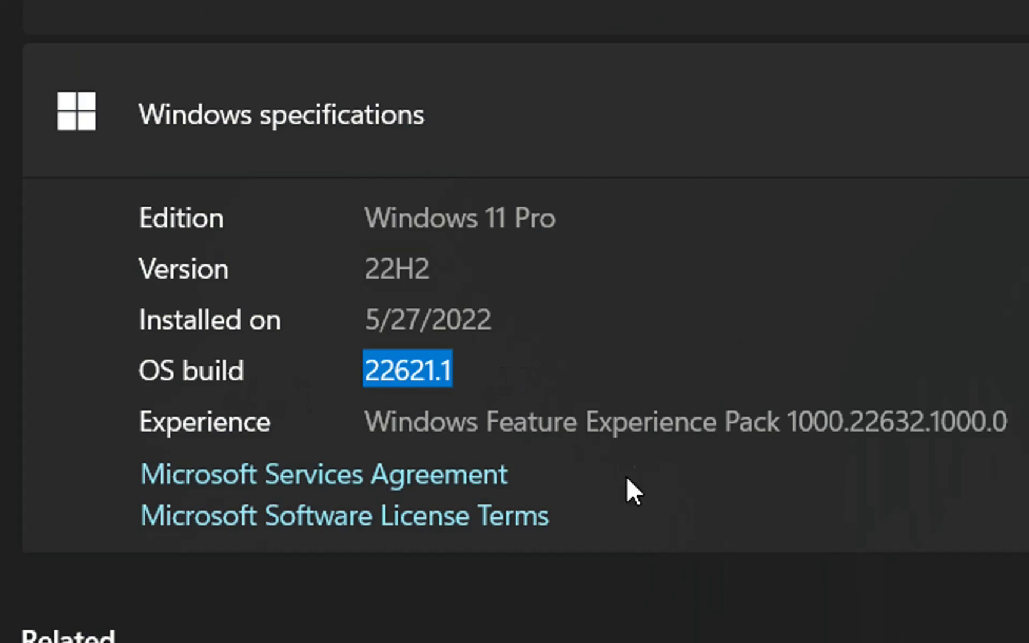
Step: Clear the OS build number selection on the About page
click(627, 470)
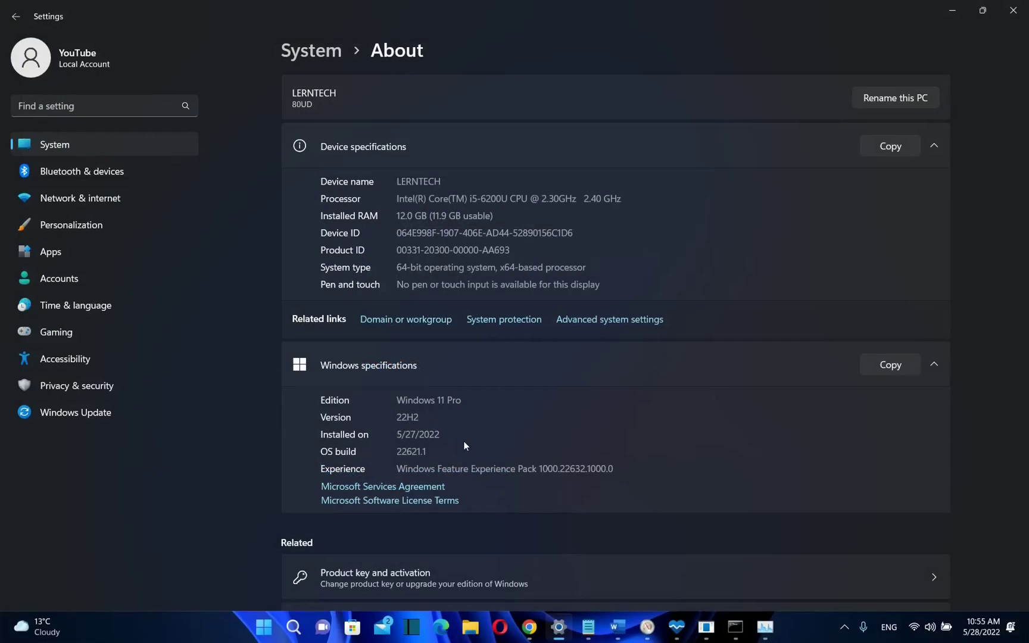